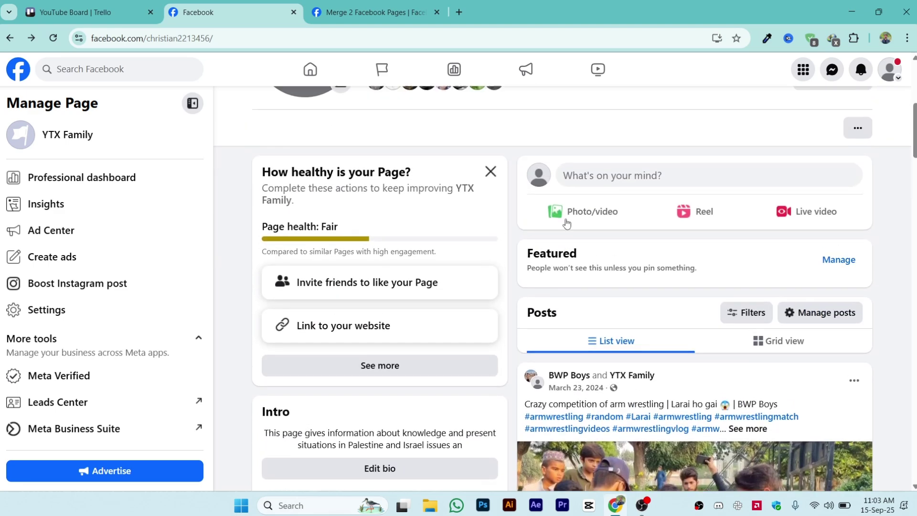
{"action": "scroll", "coordinate": [565, 218], "scroll_direction": "up", "scroll_amount": 1}
{"action": "scroll", "coordinate": [565, 219], "scroll_direction": "up", "scroll_amount": 5}
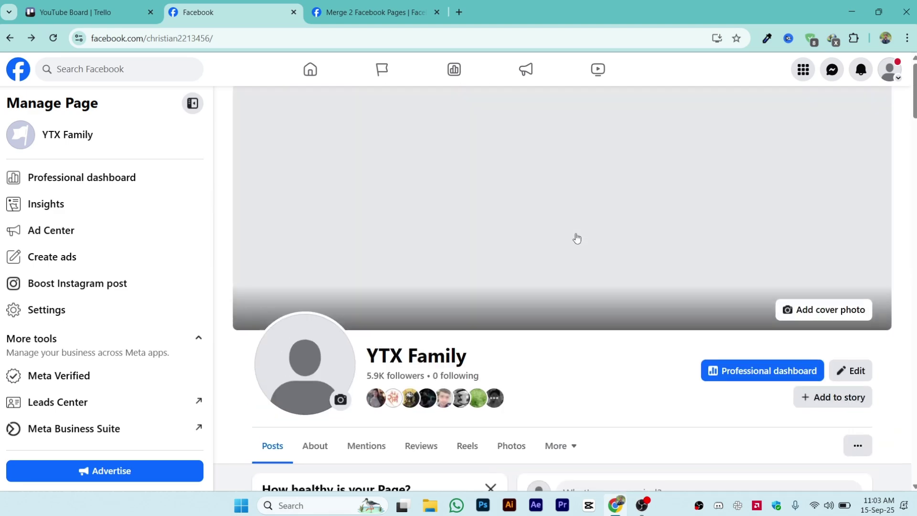
{"action": "scroll", "coordinate": [614, 273], "scroll_direction": "down", "scroll_amount": 1}
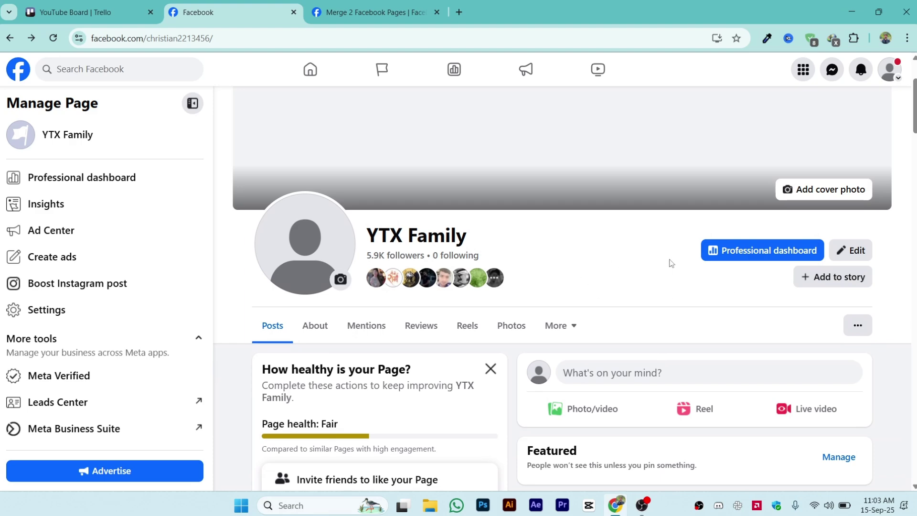
- Open the Merge 2 Facebook Pages article and highlight its title and same-name requirement
{"action": "left_click", "coordinate": [392, 12]}
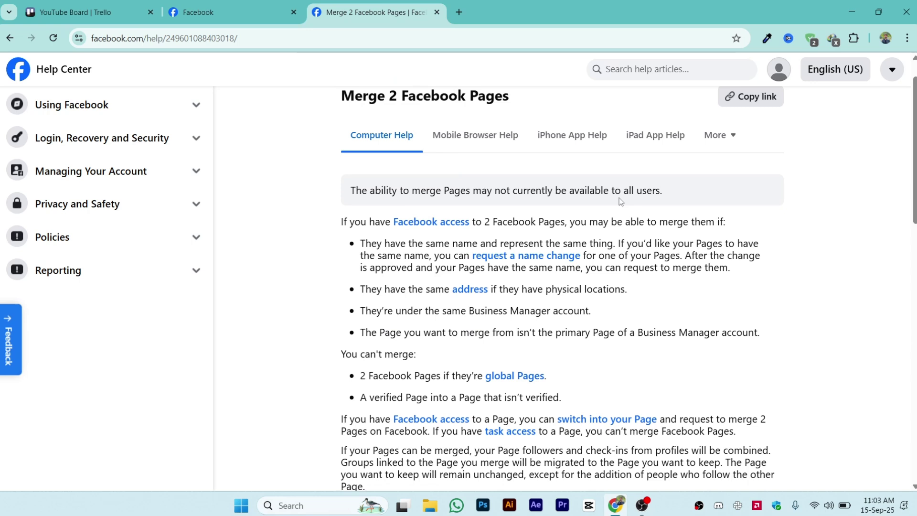
{"action": "left_click_drag", "start_coordinate": [339, 140], "coordinate": [571, 142]}
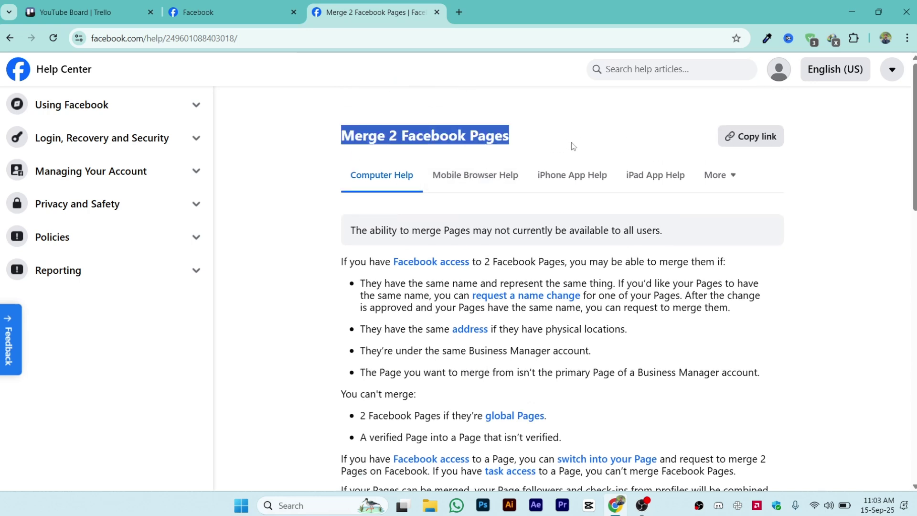
{"action": "left_click", "coordinate": [571, 144]}
{"action": "scroll", "coordinate": [394, 241], "scroll_direction": "down", "scroll_amount": 1}
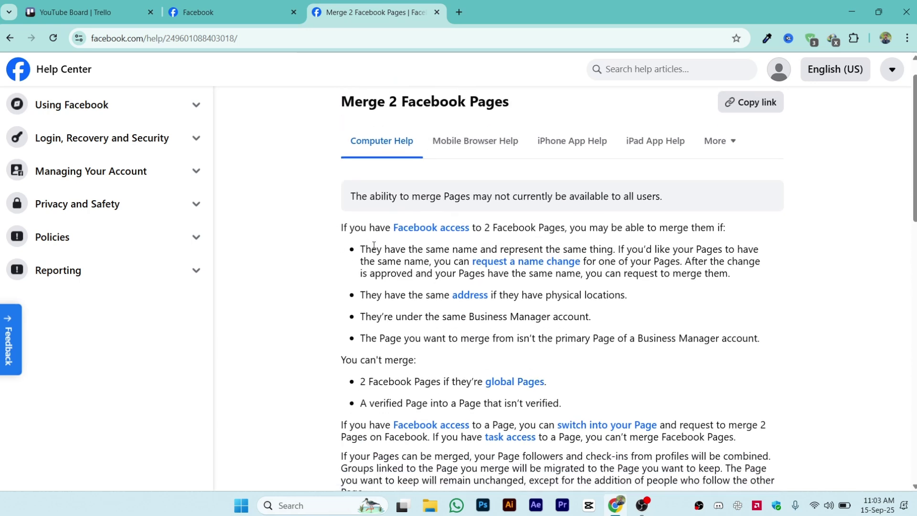
{"action": "scroll", "coordinate": [504, 228], "scroll_direction": "down", "scroll_amount": 1}
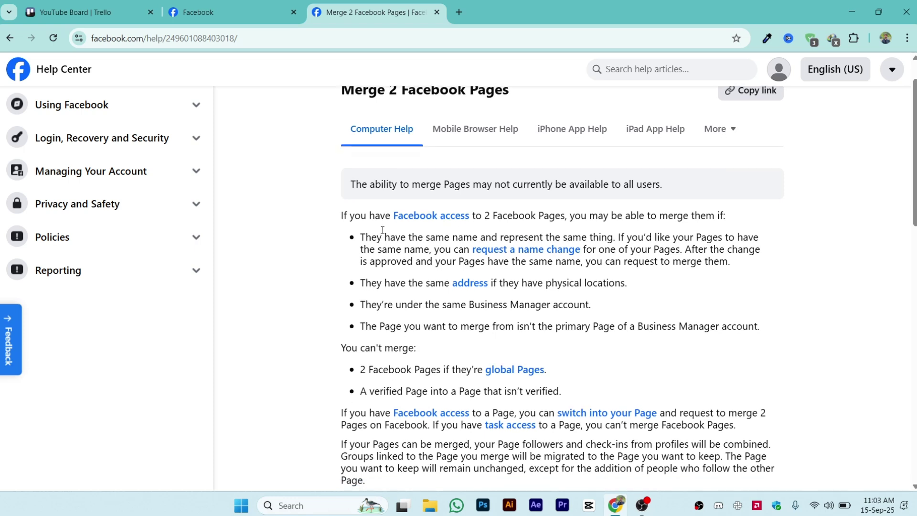
{"action": "left_click_drag", "start_coordinate": [376, 238], "coordinate": [614, 237]}
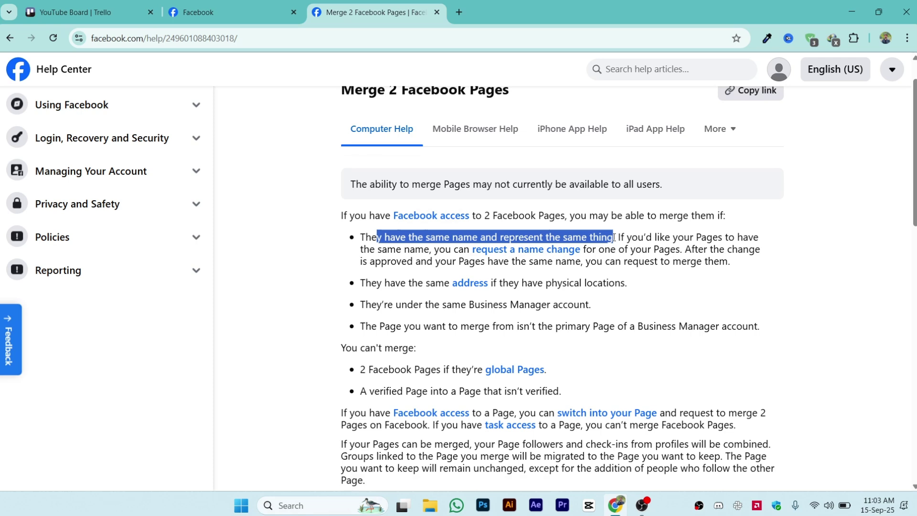
{"action": "left_click", "coordinate": [424, 241]}
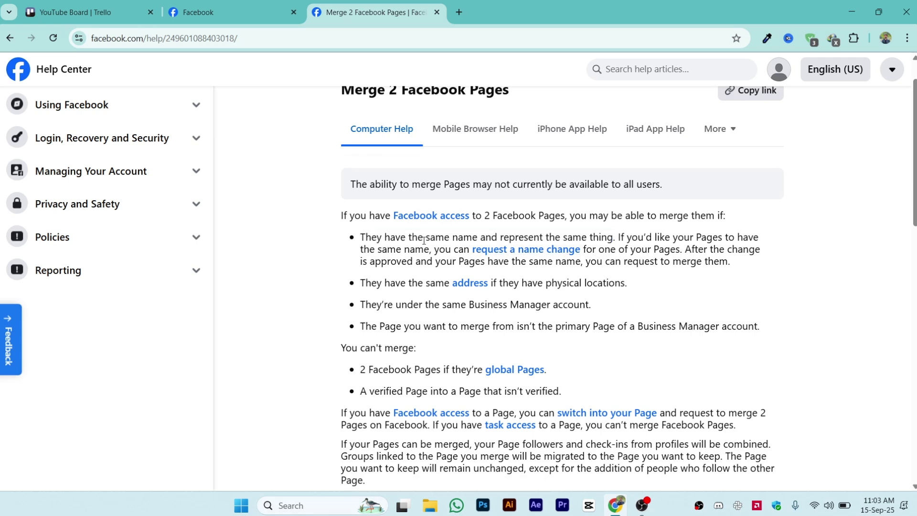
{"action": "left_click_drag", "start_coordinate": [426, 237], "coordinate": [481, 237]}
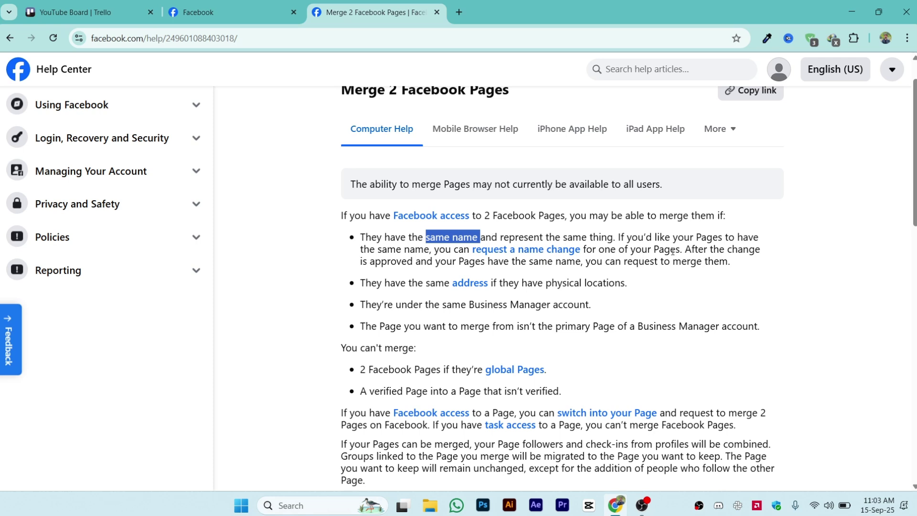
{"action": "left_click", "coordinate": [494, 256]}
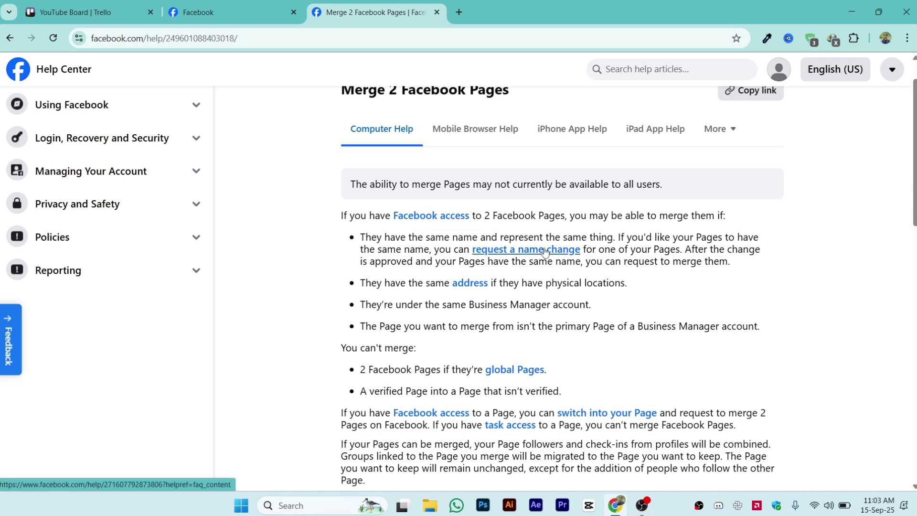
{"action": "scroll", "coordinate": [545, 253], "scroll_direction": "down", "scroll_amount": 1}
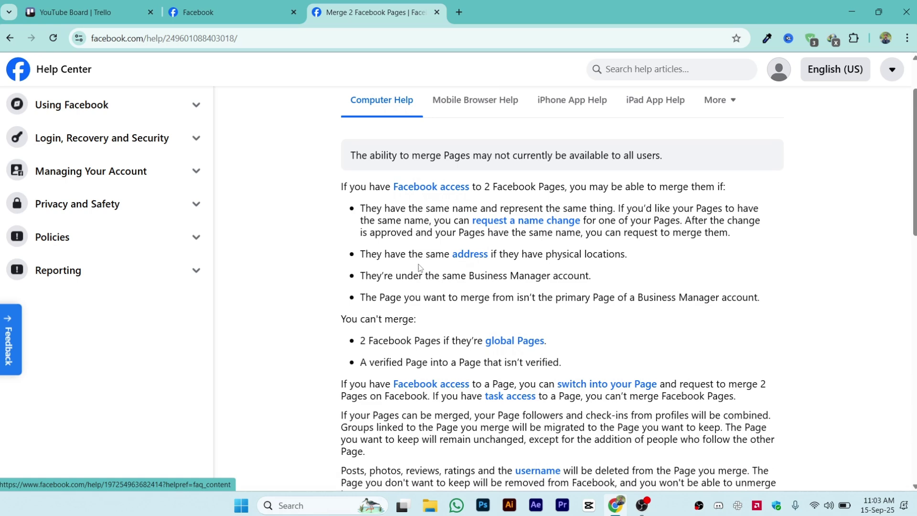
{"action": "left_click_drag", "start_coordinate": [386, 254], "coordinate": [598, 257]}
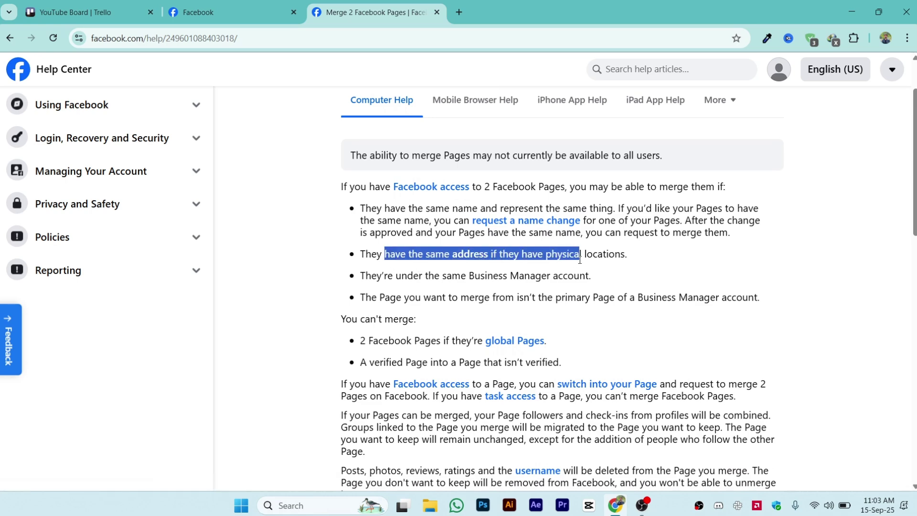
- Review the YTX Family Page setup checklist (5 of 11 steps done), then go back
{"action": "left_click", "coordinate": [230, 13]}
{"action": "scroll", "coordinate": [459, 287], "scroll_direction": "down", "scroll_amount": 2}
{"action": "scroll", "coordinate": [459, 286], "scroll_direction": "down", "scroll_amount": 1}
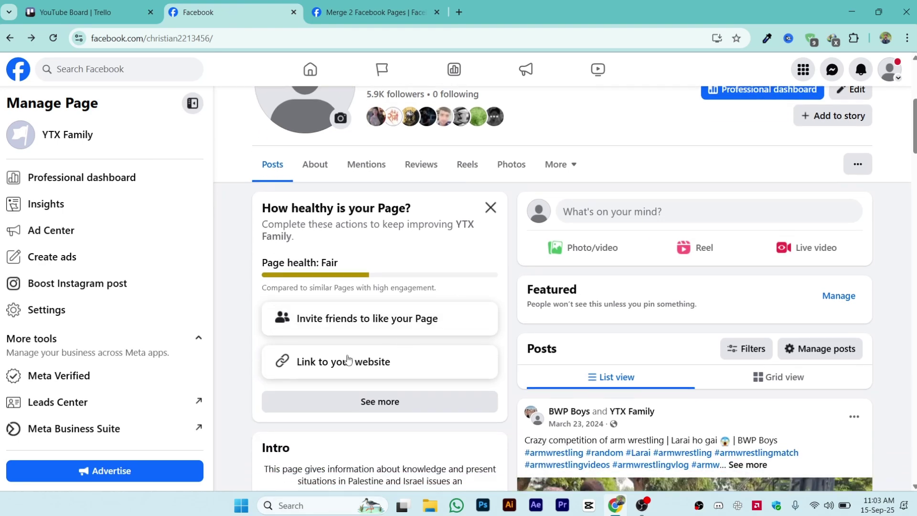
{"action": "left_click", "coordinate": [400, 403]}
{"action": "scroll", "coordinate": [386, 359], "scroll_direction": "down", "scroll_amount": 3}
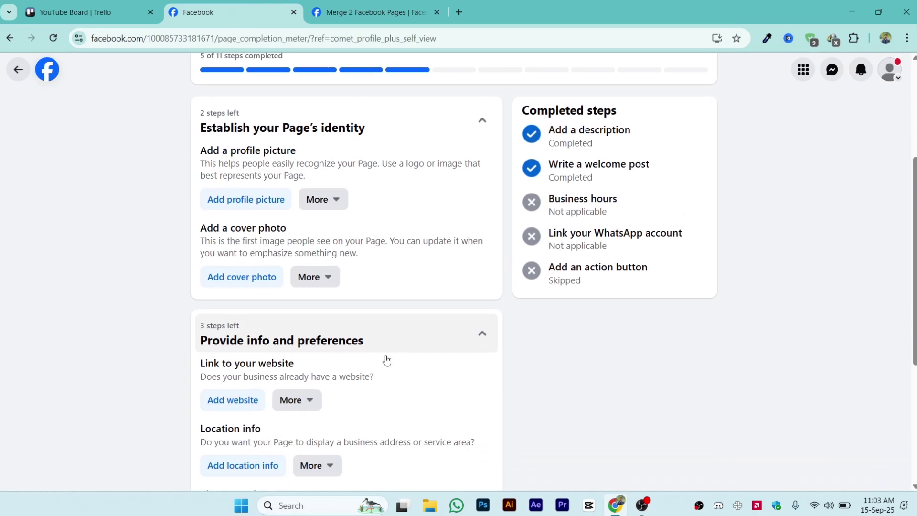
{"action": "scroll", "coordinate": [386, 358], "scroll_direction": "up", "scroll_amount": 2}
{"action": "scroll", "coordinate": [502, 322], "scroll_direction": "up", "scroll_amount": 1}
{"action": "scroll", "coordinate": [594, 313], "scroll_direction": "up", "scroll_amount": 2}
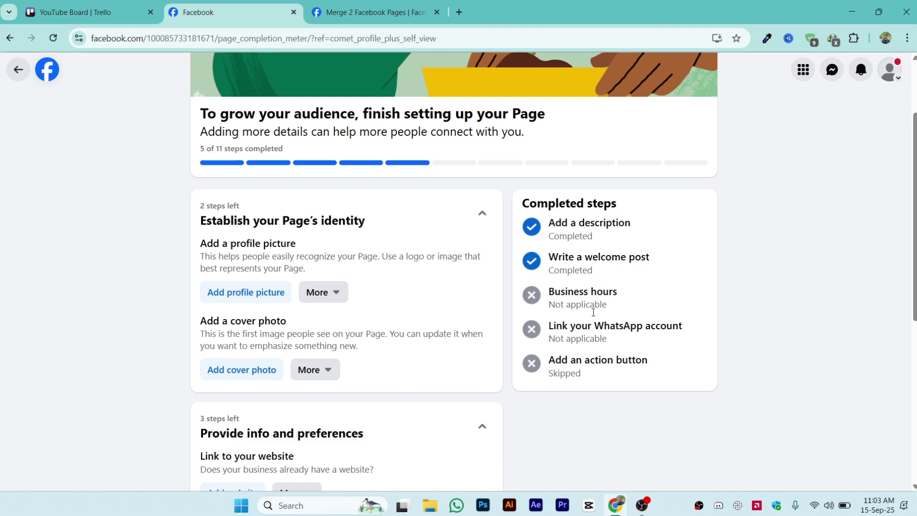
{"action": "scroll", "coordinate": [593, 312], "scroll_direction": "up", "scroll_amount": 2}
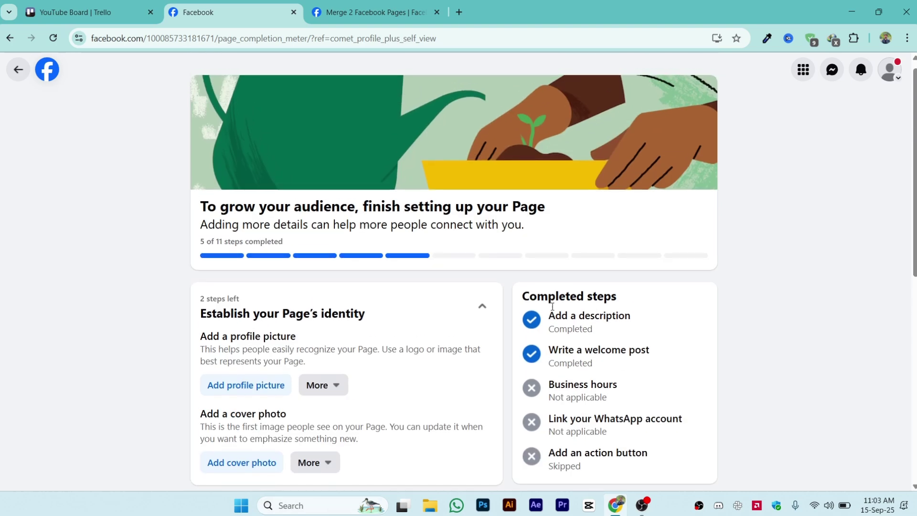
{"action": "left_click", "coordinate": [18, 70]}
{"action": "scroll", "coordinate": [484, 289], "scroll_direction": "up", "scroll_amount": 2}
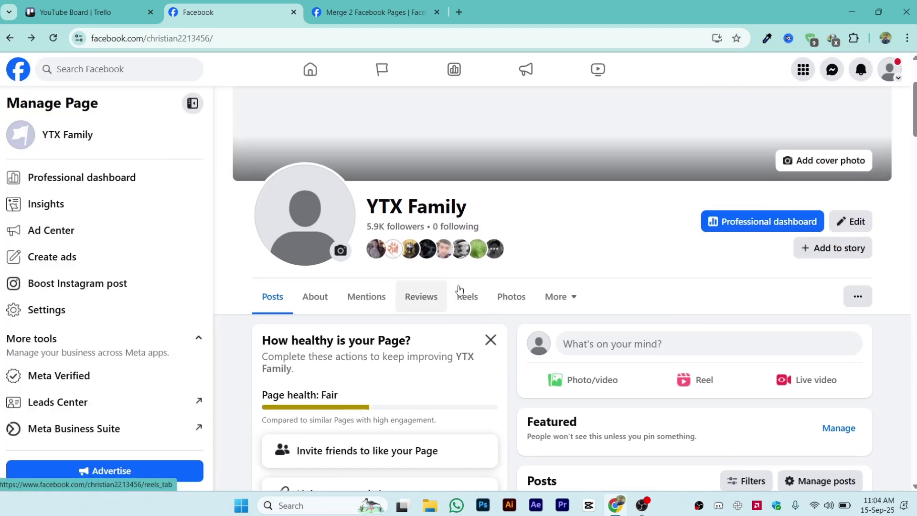
- Highlight the address and Business Manager account merge conditions in the article
{"action": "left_click", "coordinate": [373, 13]}
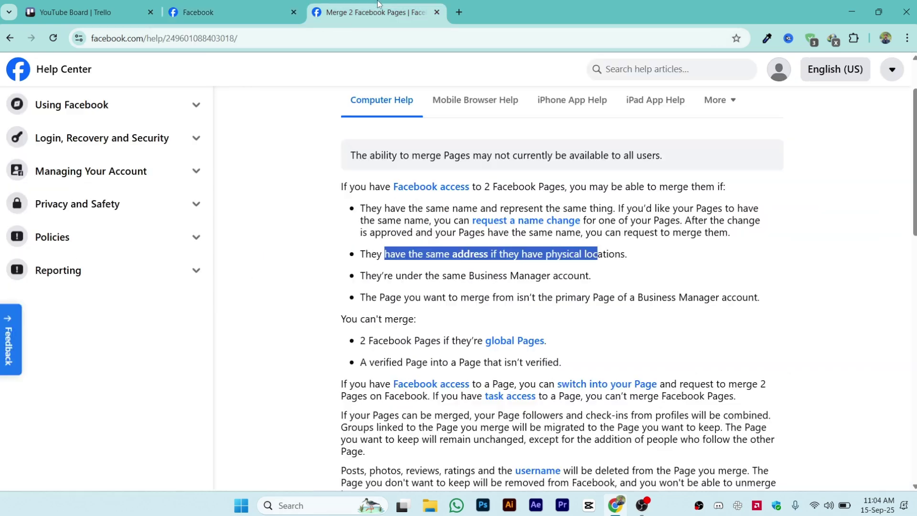
{"action": "scroll", "coordinate": [529, 283], "scroll_direction": "down", "scroll_amount": 1}
{"action": "left_click", "coordinate": [469, 261]}
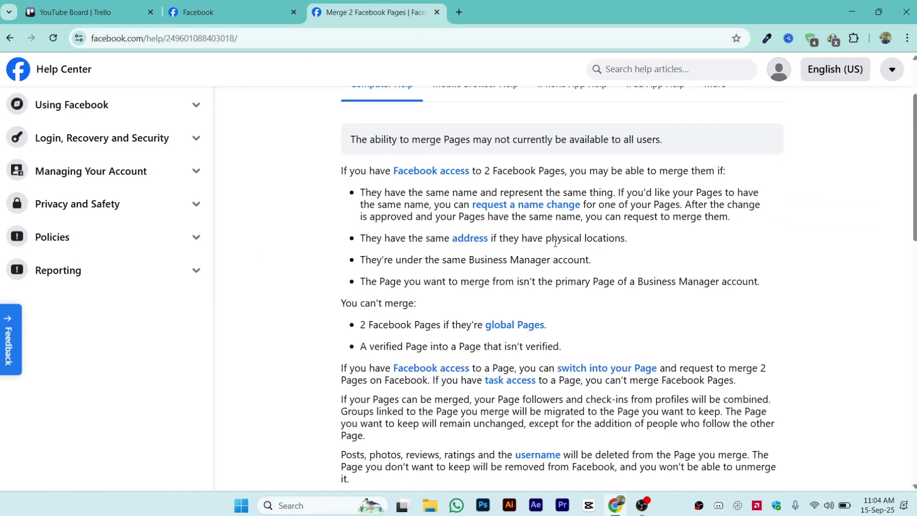
{"action": "left_click_drag", "start_coordinate": [470, 261], "coordinate": [569, 260]}
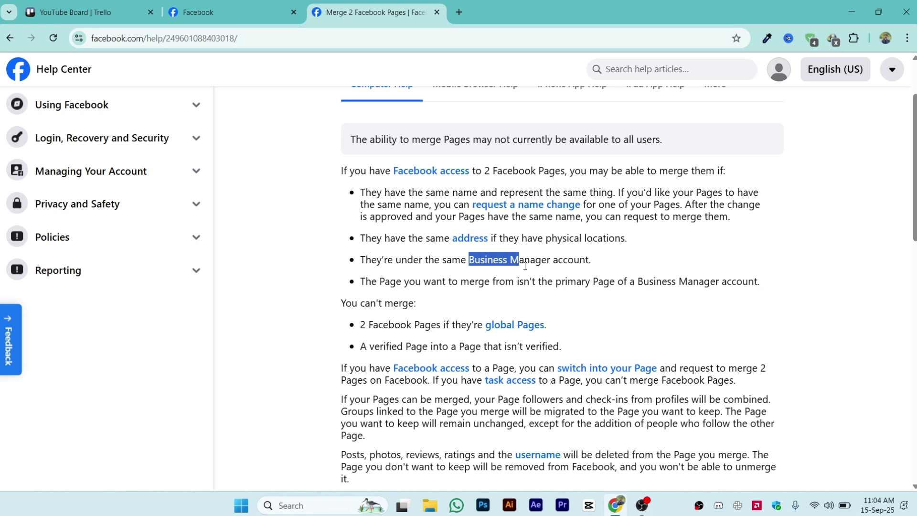
{"action": "left_click", "coordinate": [579, 258]}
{"action": "left_click_drag", "start_coordinate": [550, 259], "coordinate": [470, 259]}
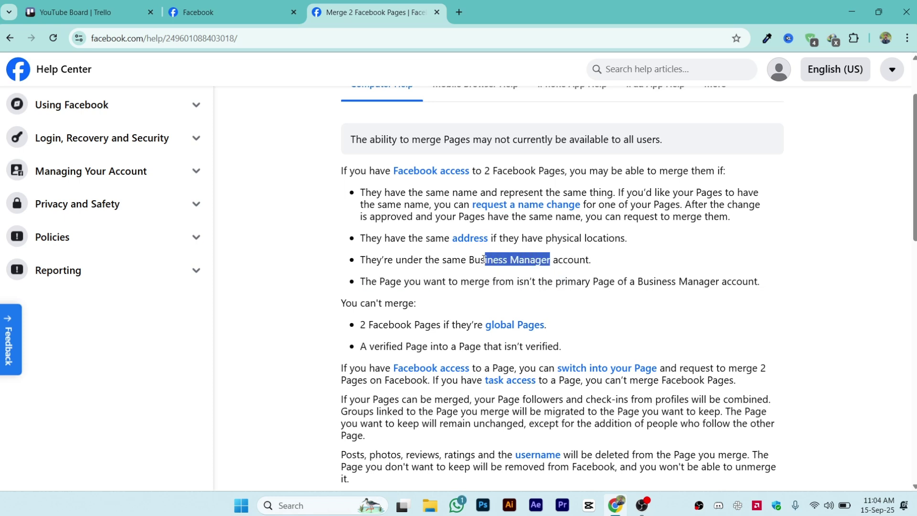
{"action": "left_click", "coordinate": [471, 259]}
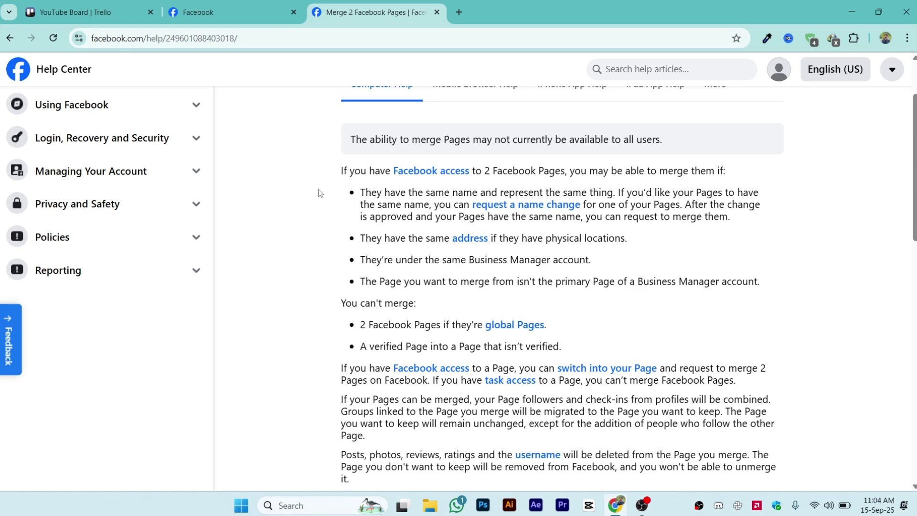
- Glance at the YTX Family Page, then highlight the primary Page condition
{"action": "key", "text": "ctrl+shift+Tab"}
{"action": "scroll", "coordinate": [502, 287], "scroll_direction": "down", "scroll_amount": 3}
{"action": "scroll", "coordinate": [546, 320], "scroll_direction": "up", "scroll_amount": 2}
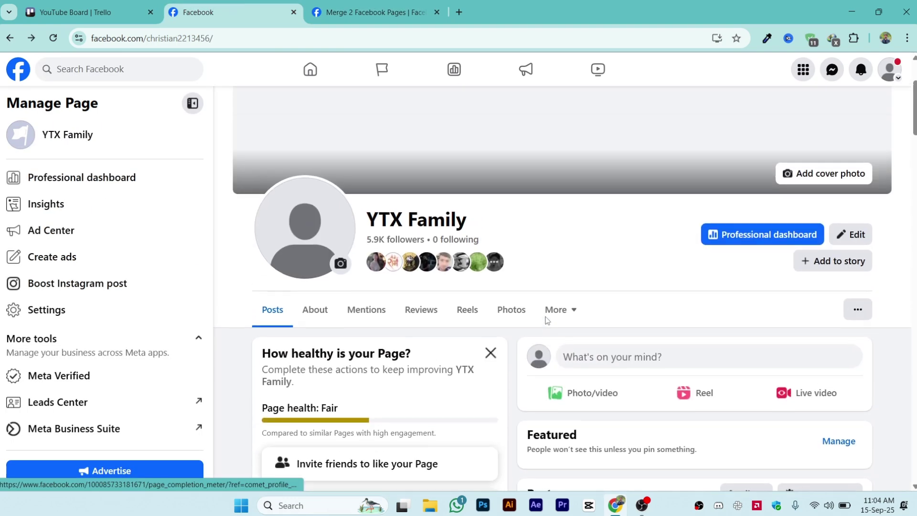
{"action": "scroll", "coordinate": [546, 320], "scroll_direction": "up", "scroll_amount": 1}
{"action": "left_click", "coordinate": [372, 12]}
{"action": "scroll", "coordinate": [495, 299], "scroll_direction": "down", "scroll_amount": 2}
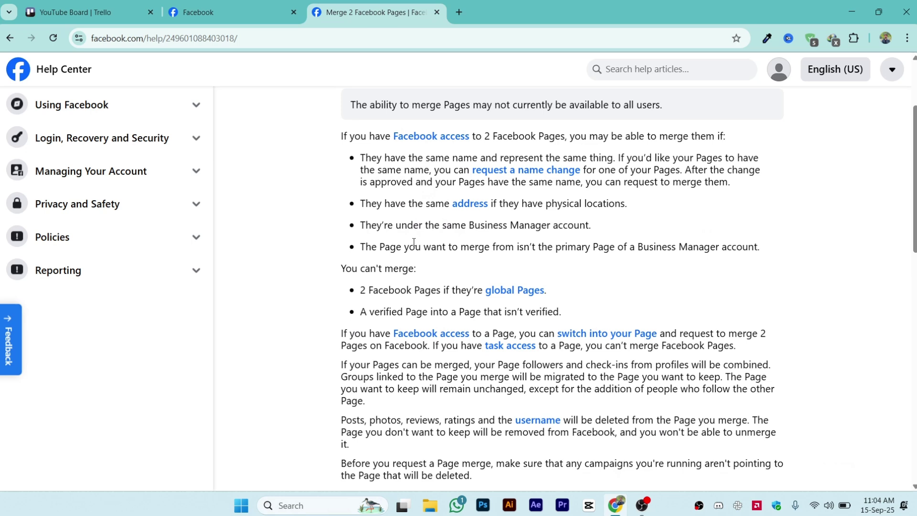
{"action": "left_click_drag", "start_coordinate": [366, 247], "coordinate": [737, 247]}
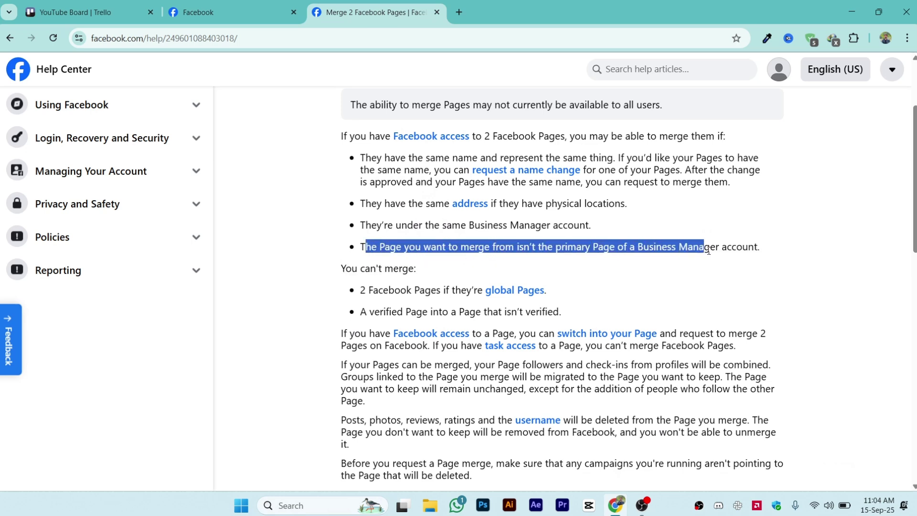
{"action": "left_click", "coordinate": [672, 247]}
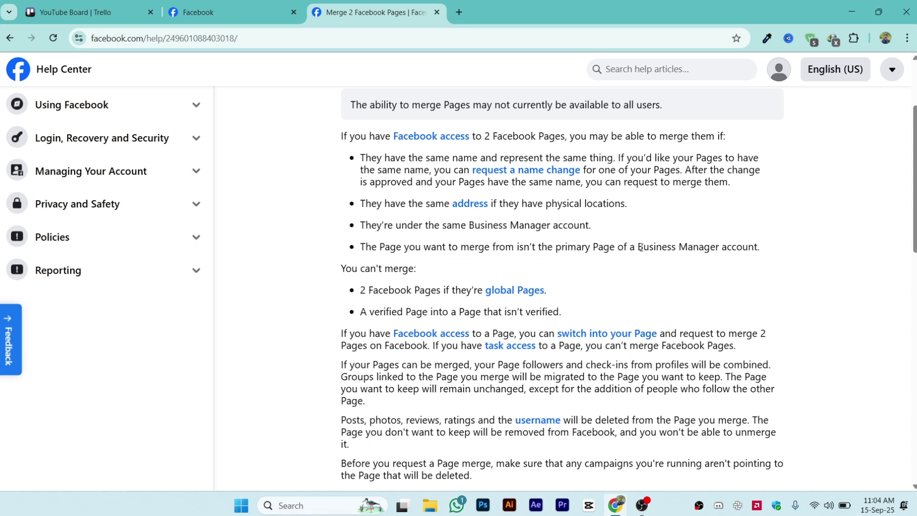
{"action": "left_click_drag", "start_coordinate": [639, 248], "coordinate": [717, 248]}
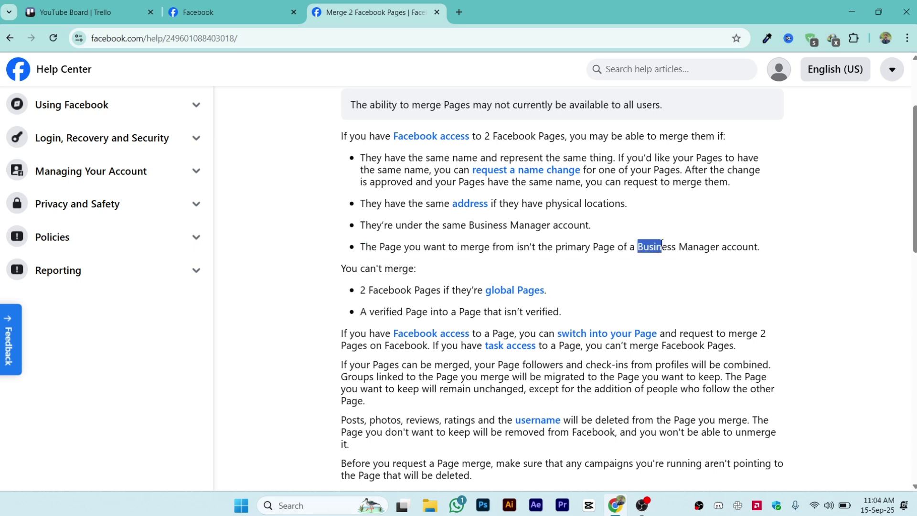
{"action": "left_click", "coordinate": [723, 247]}
- Check the YTX Family Page again, then highlight the global Pages exception
{"action": "left_click", "coordinate": [230, 12]}
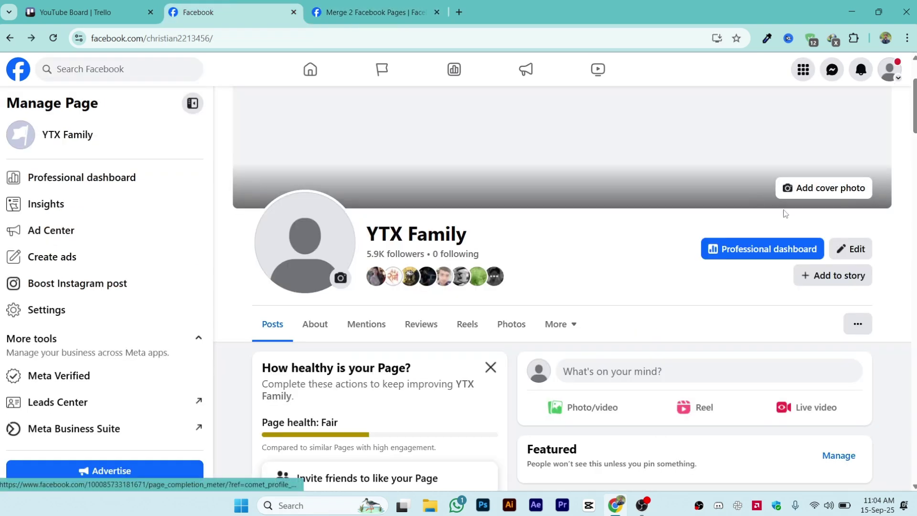
{"action": "scroll", "coordinate": [507, 259], "scroll_direction": "down", "scroll_amount": 1}
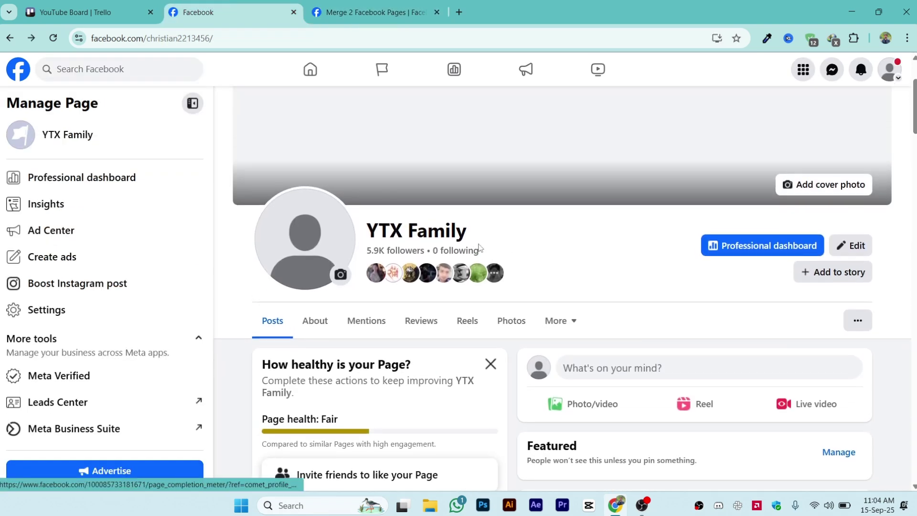
{"action": "key", "text": "ctrl+Tab"}
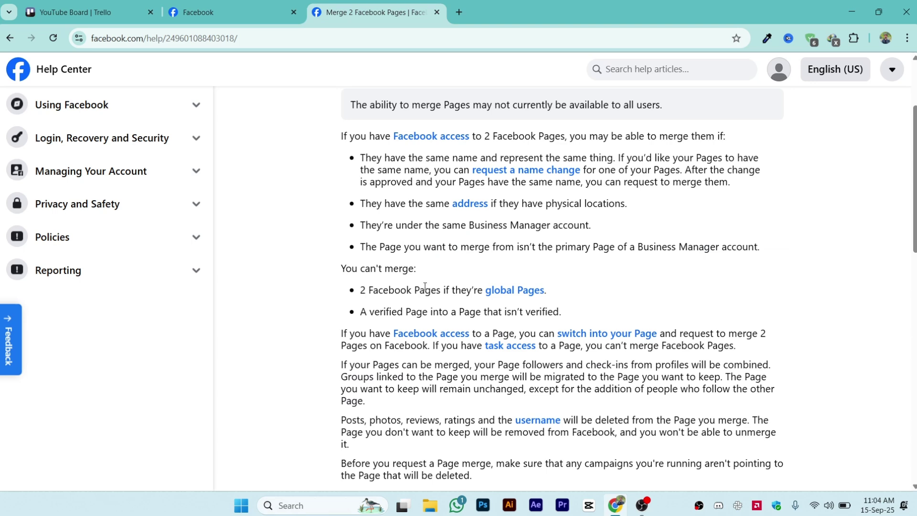
{"action": "left_click_drag", "start_coordinate": [338, 270], "coordinate": [417, 269]}
{"action": "left_click", "coordinate": [360, 290]}
{"action": "left_click_drag", "start_coordinate": [360, 289], "coordinate": [543, 290]}
{"action": "left_click", "coordinate": [584, 283]}
- Open the Global Pages article in a new tab and read its definition
{"action": "middle_click", "coordinate": [521, 291]}
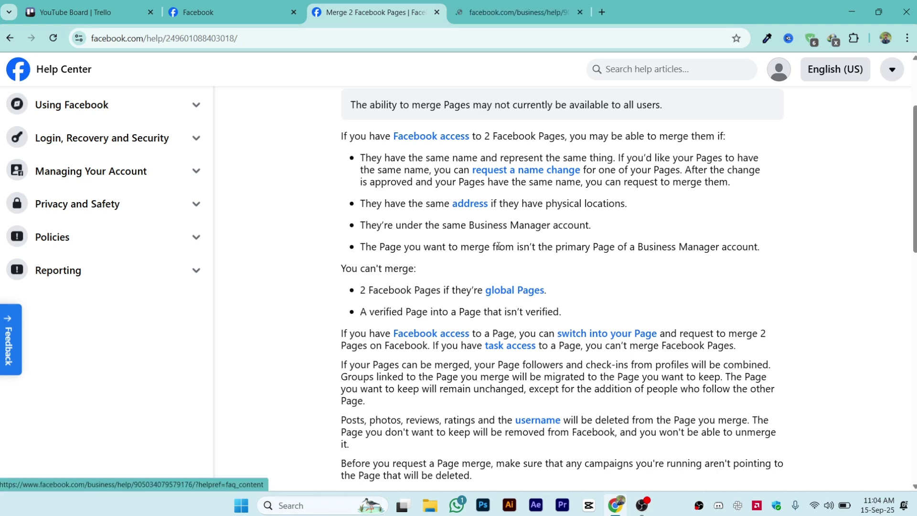
{"action": "scroll", "coordinate": [499, 247], "scroll_direction": "down", "scroll_amount": 1}
{"action": "left_click", "coordinate": [516, 12]}
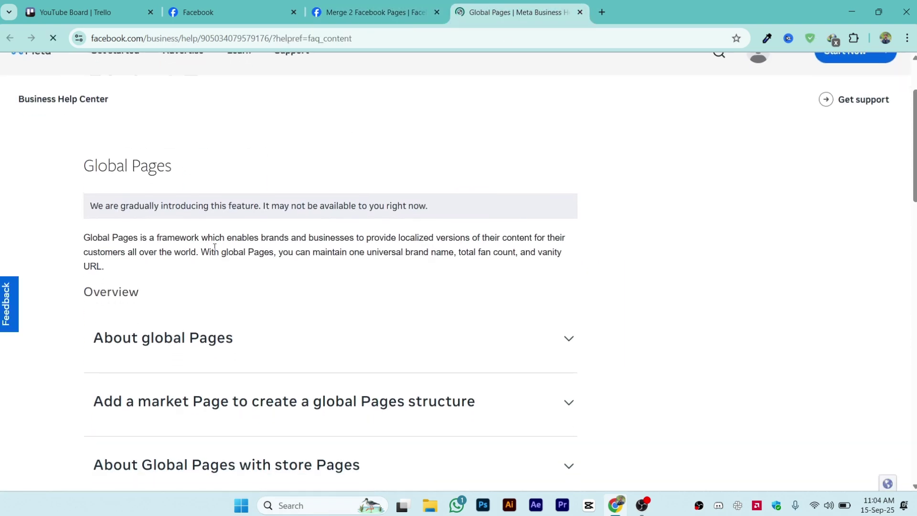
{"action": "left_click_drag", "start_coordinate": [92, 306], "coordinate": [248, 320]}
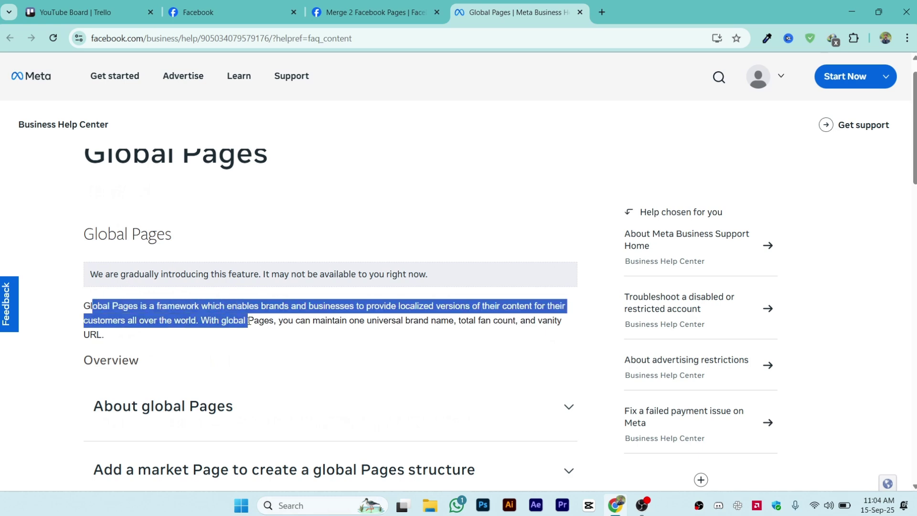
{"action": "left_click", "coordinate": [267, 317]}
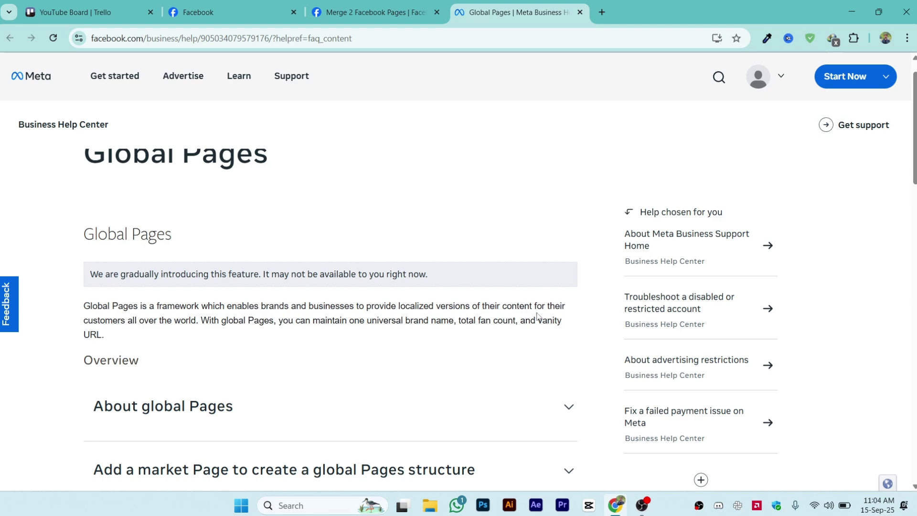
{"action": "scroll", "coordinate": [501, 315], "scroll_direction": "up", "scroll_amount": 1}
- Close the Global Pages article and highlight the verified Page exception
{"action": "left_click", "coordinate": [358, 12]}
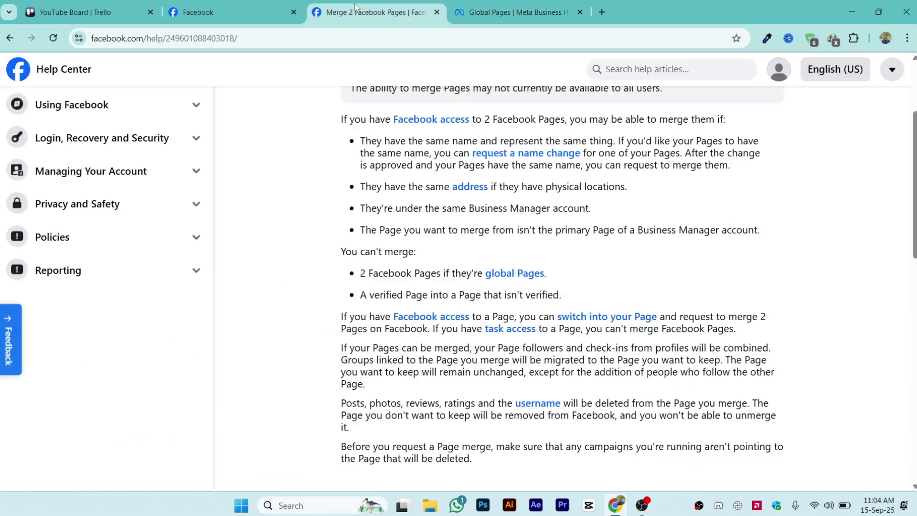
{"action": "left_click", "coordinate": [580, 12]}
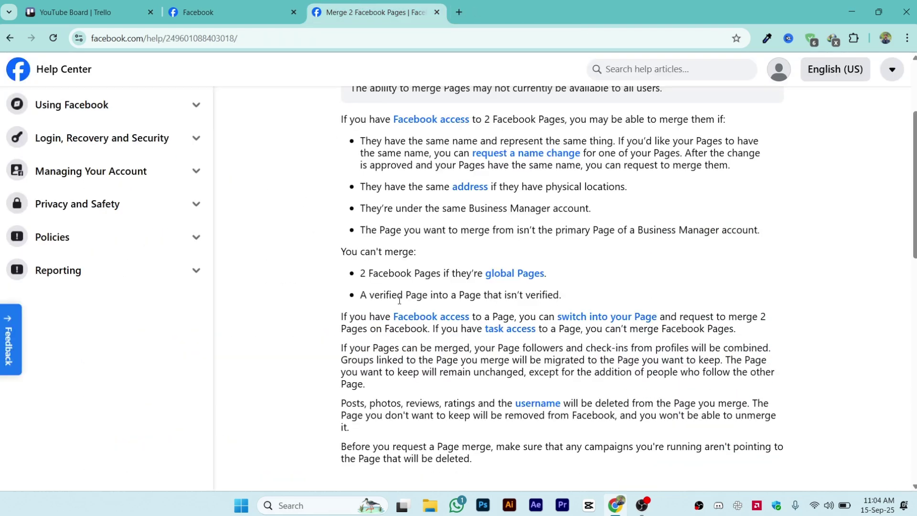
{"action": "left_click_drag", "start_coordinate": [368, 295], "coordinate": [536, 294]}
{"action": "left_click", "coordinate": [542, 292]}
- Reread the note that merging may be unavailable, then return to the YTX Family Page
{"action": "left_click_drag", "start_coordinate": [566, 316], "coordinate": [414, 294]}
{"action": "left_click", "coordinate": [430, 294]}
{"action": "scroll", "coordinate": [431, 294], "scroll_direction": "up", "scroll_amount": 2}
{"action": "left_click_drag", "start_coordinate": [352, 230], "coordinate": [658, 231]}
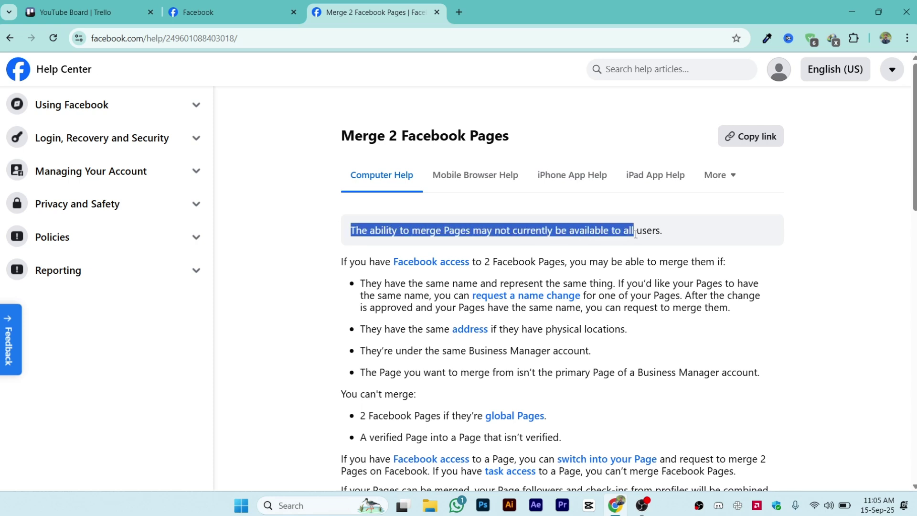
{"action": "left_click", "coordinate": [670, 234]}
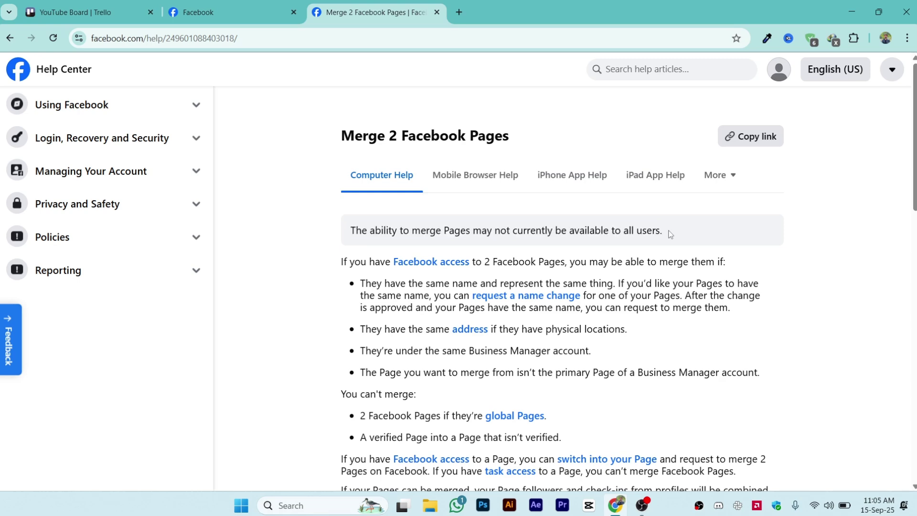
{"action": "scroll", "coordinate": [670, 234], "scroll_direction": "down", "scroll_amount": 1}
{"action": "scroll", "coordinate": [670, 233], "scroll_direction": "up", "scroll_amount": 1}
{"action": "scroll", "coordinate": [670, 234], "scroll_direction": "down", "scroll_amount": 4}
{"action": "scroll", "coordinate": [744, 203], "scroll_direction": "up", "scroll_amount": 4}
{"action": "scroll", "coordinate": [744, 202], "scroll_direction": "up", "scroll_amount": 2}
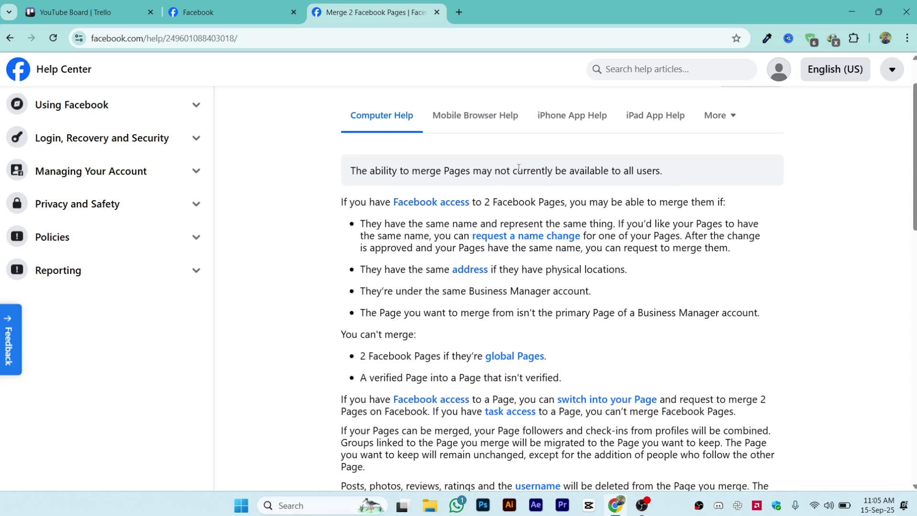
{"action": "scroll", "coordinate": [520, 167], "scroll_direction": "up", "scroll_amount": 1}
{"action": "left_click", "coordinate": [229, 12]}
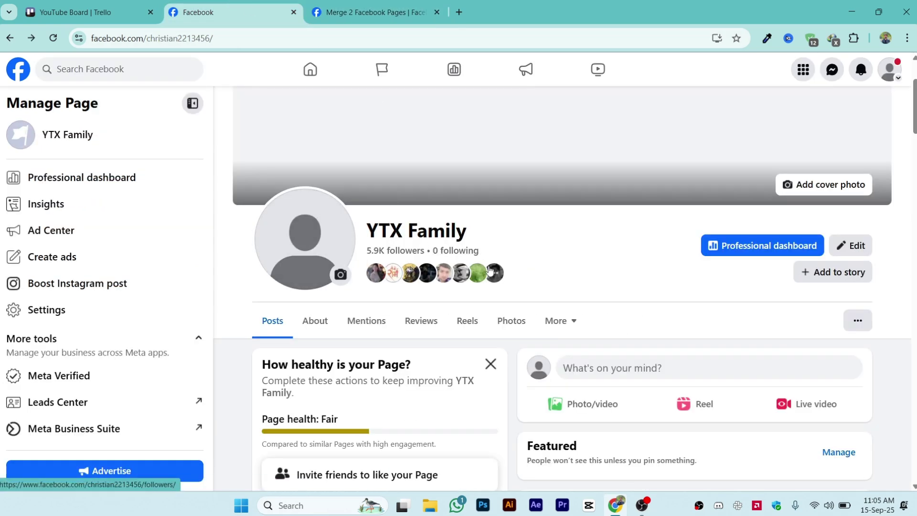
- Open the YTX Family Page's Page setup settings from its more-options menu
{"action": "left_click", "coordinate": [373, 12]}
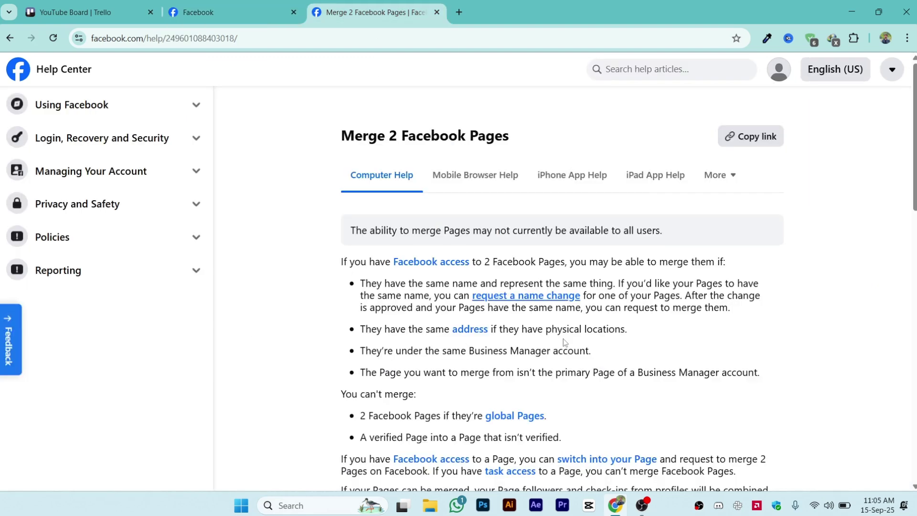
{"action": "left_click", "coordinate": [230, 12]}
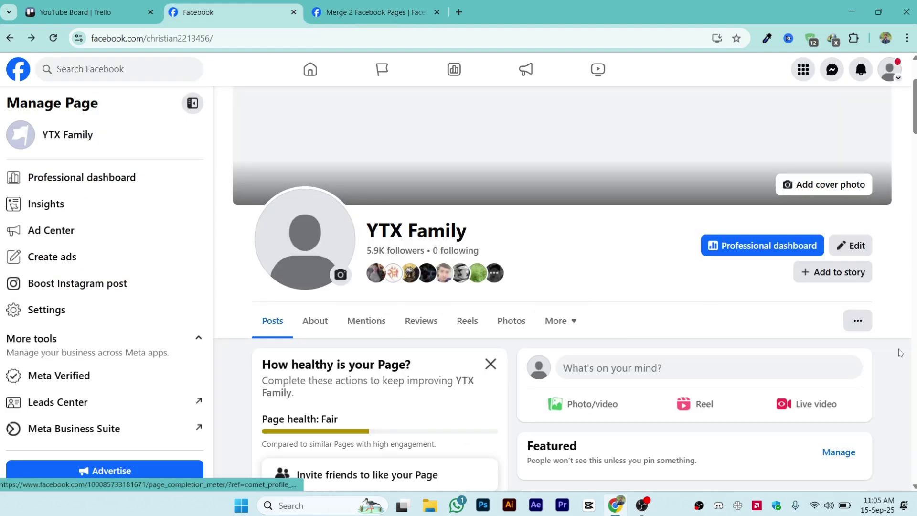
{"action": "left_click", "coordinate": [858, 320]}
{"action": "scroll", "coordinate": [788, 330], "scroll_direction": "down", "scroll_amount": 2}
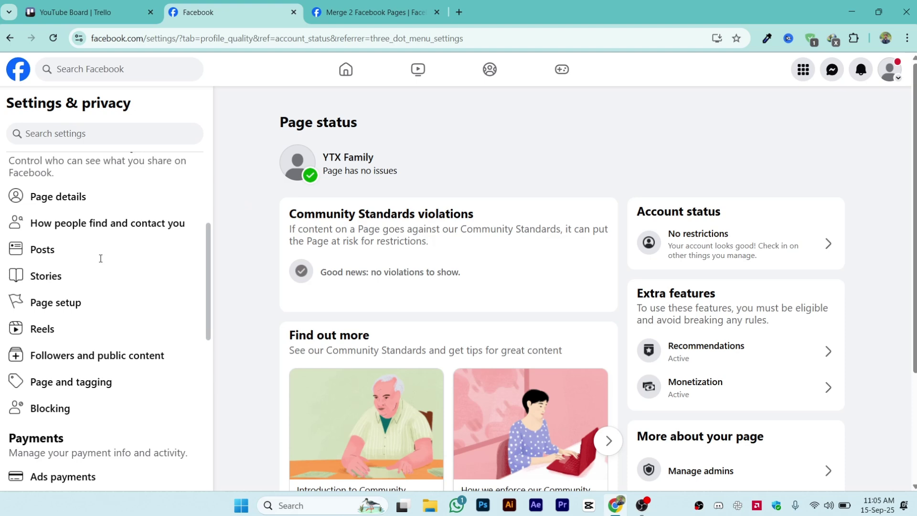
{"action": "scroll", "coordinate": [104, 276], "scroll_direction": "down", "scroll_amount": 2}
{"action": "scroll", "coordinate": [104, 277], "scroll_direction": "up", "scroll_amount": 1}
{"action": "left_click", "coordinate": [56, 248]}
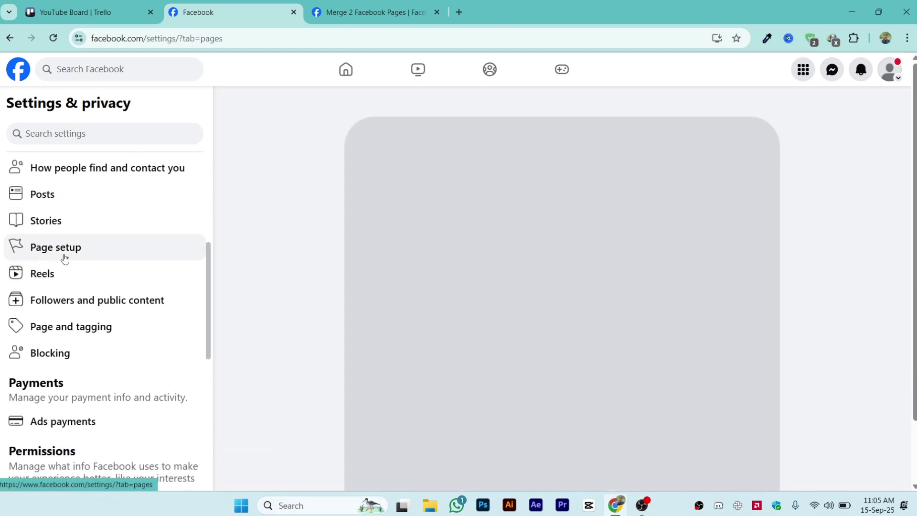
{"action": "scroll", "coordinate": [460, 277], "scroll_direction": "down", "scroll_amount": 3}
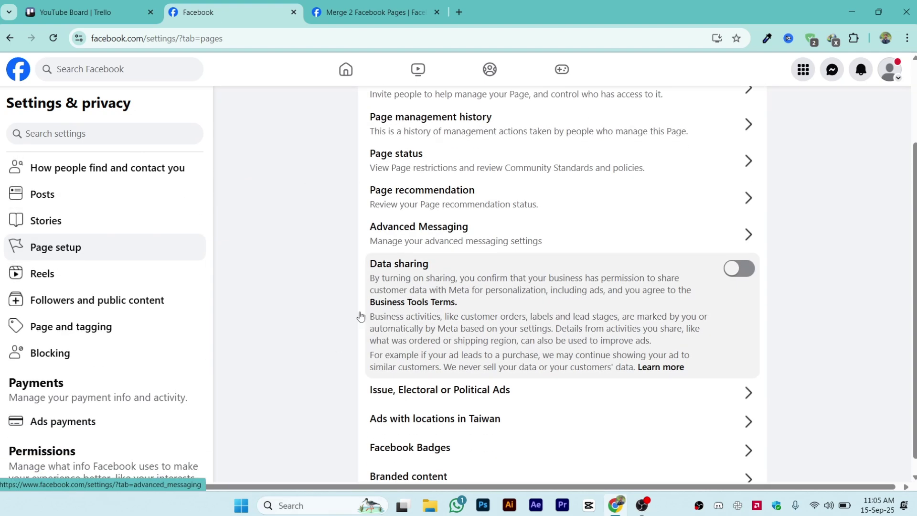
{"action": "scroll", "coordinate": [459, 277], "scroll_direction": "down", "scroll_amount": 1}
{"action": "scroll", "coordinate": [460, 277], "scroll_direction": "up", "scroll_amount": 2}
{"action": "scroll", "coordinate": [481, 310], "scroll_direction": "up", "scroll_amount": 1}
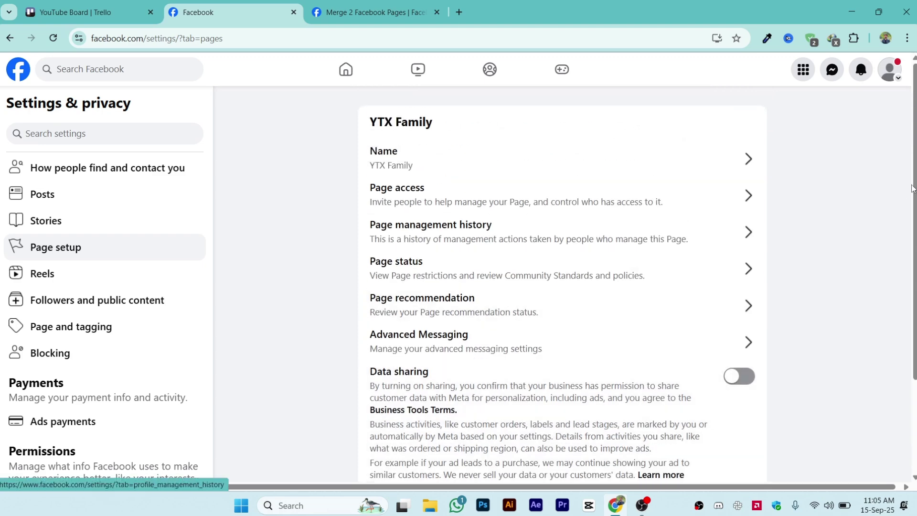
- Check and dismiss the account menu, then return to the merge help article
{"action": "left_click", "coordinate": [889, 69]}
{"action": "left_click", "coordinate": [319, 223]}
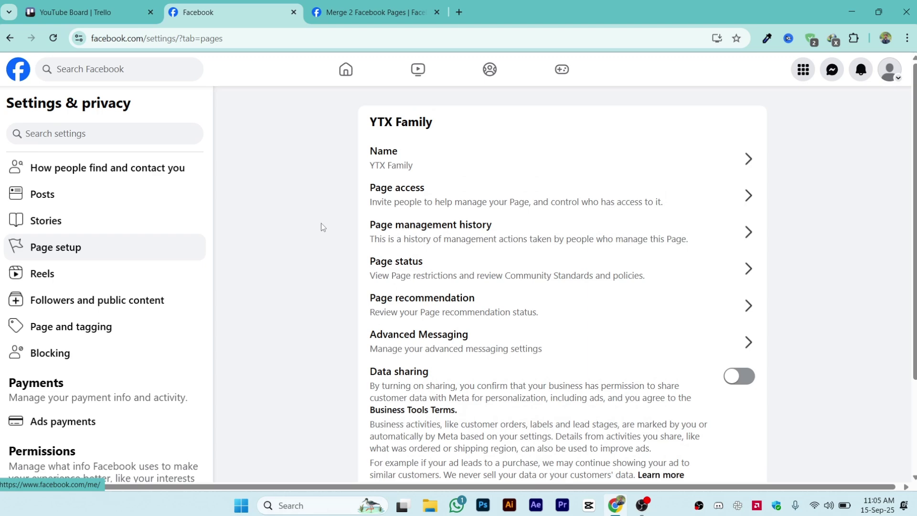
{"action": "left_click", "coordinate": [373, 12]}
{"action": "scroll", "coordinate": [522, 324], "scroll_direction": "down", "scroll_amount": 4}
{"action": "scroll", "coordinate": [522, 324], "scroll_direction": "down", "scroll_amount": 2}
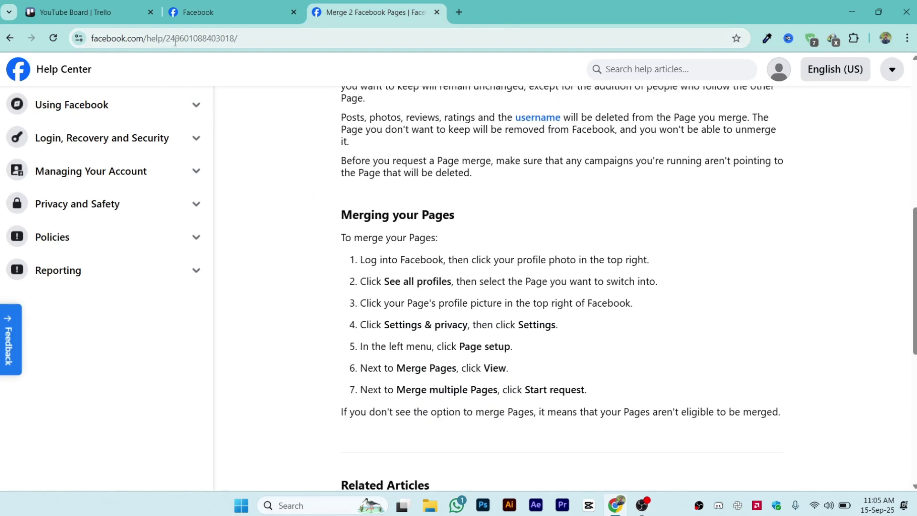
{"action": "scroll", "coordinate": [399, 243], "scroll_direction": "down", "scroll_amount": 1}
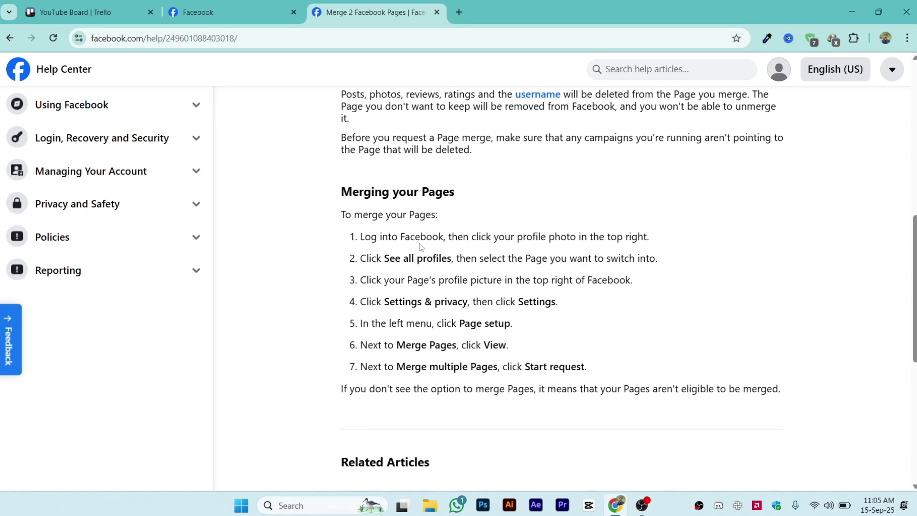
- Highlight See all profiles, Page setup and Merge Pages, then compare with the settings
{"action": "left_click_drag", "start_coordinate": [360, 259], "coordinate": [511, 260]}
{"action": "left_click", "coordinate": [489, 355]}
{"action": "left_click_drag", "start_coordinate": [460, 323], "coordinate": [510, 323]}
{"action": "left_click", "coordinate": [504, 330]}
{"action": "left_click_drag", "start_coordinate": [396, 344], "coordinate": [445, 344]}
{"action": "left_click", "coordinate": [230, 12]}
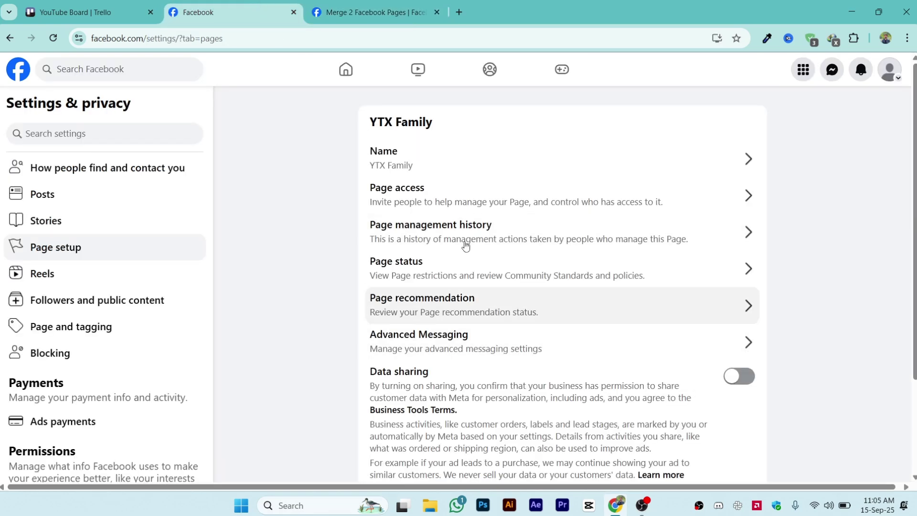
- Note step 7's Start request wording, then switch into the YTX Family Page profile
{"action": "left_click", "coordinate": [372, 12]}
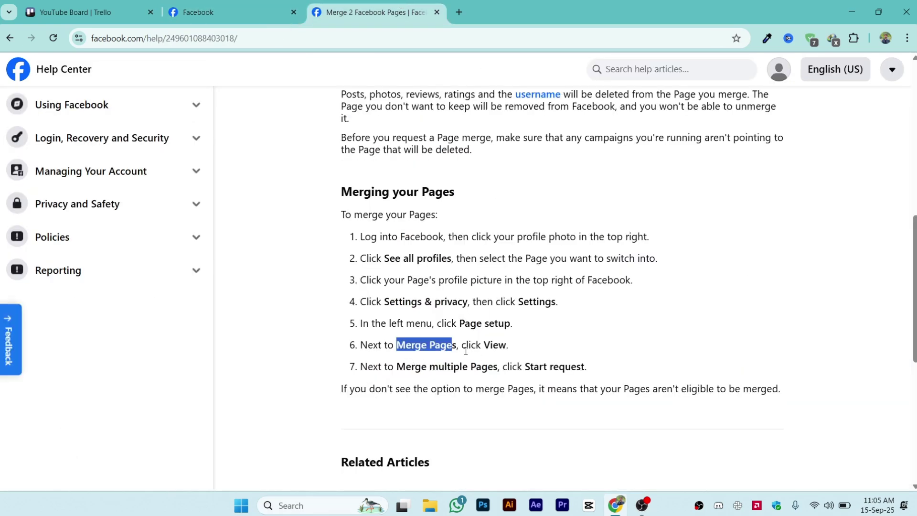
{"action": "left_click_drag", "start_coordinate": [533, 366], "coordinate": [551, 368]}
{"action": "left_click", "coordinate": [230, 12]}
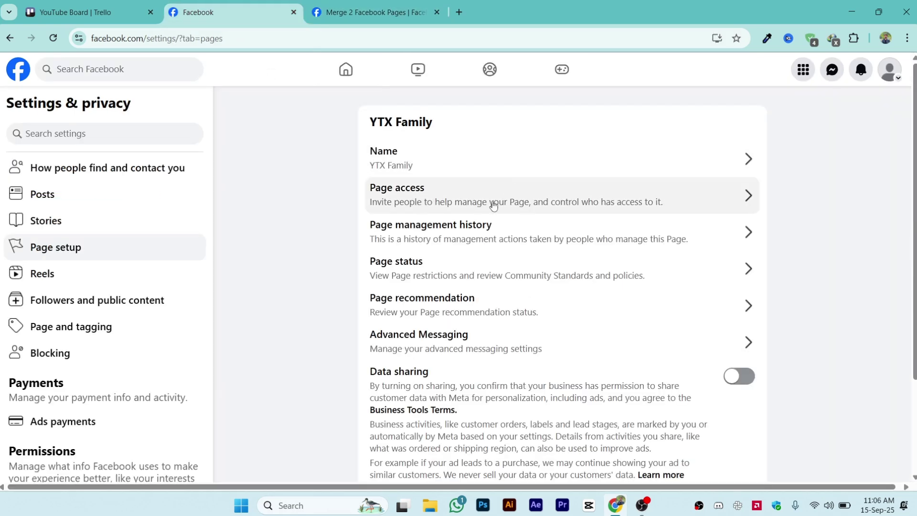
{"action": "left_click", "coordinate": [889, 69]}
{"action": "left_click", "coordinate": [776, 112]}
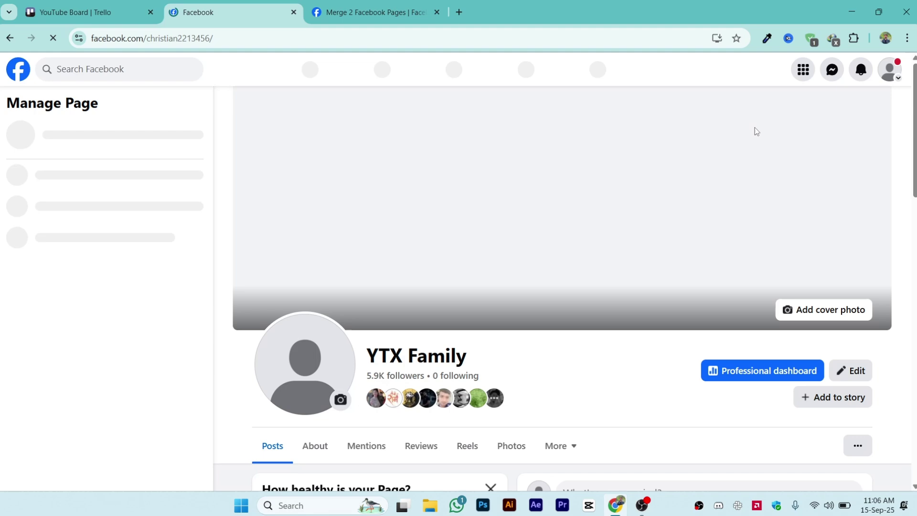
{"action": "scroll", "coordinate": [583, 260], "scroll_direction": "down", "scroll_amount": 2}
{"action": "scroll", "coordinate": [322, 296], "scroll_direction": "down", "scroll_amount": 1}
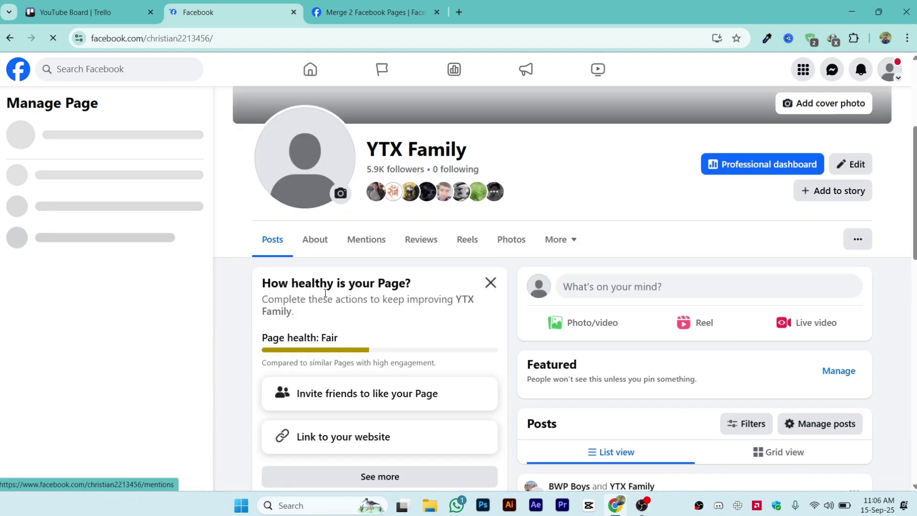
- View the YTX Family About info, including the Fitness Model category, then return to Posts
{"action": "left_click", "coordinate": [314, 243]}
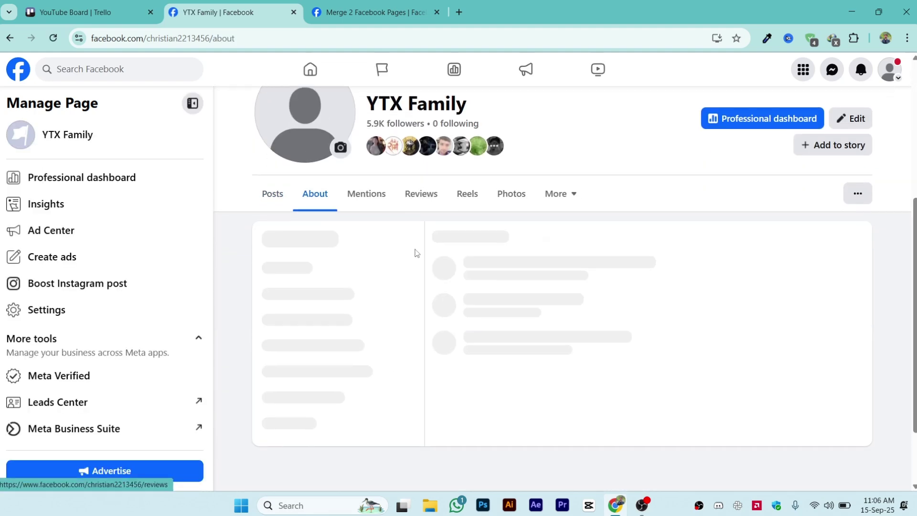
{"action": "scroll", "coordinate": [313, 358], "scroll_direction": "down", "scroll_amount": 1}
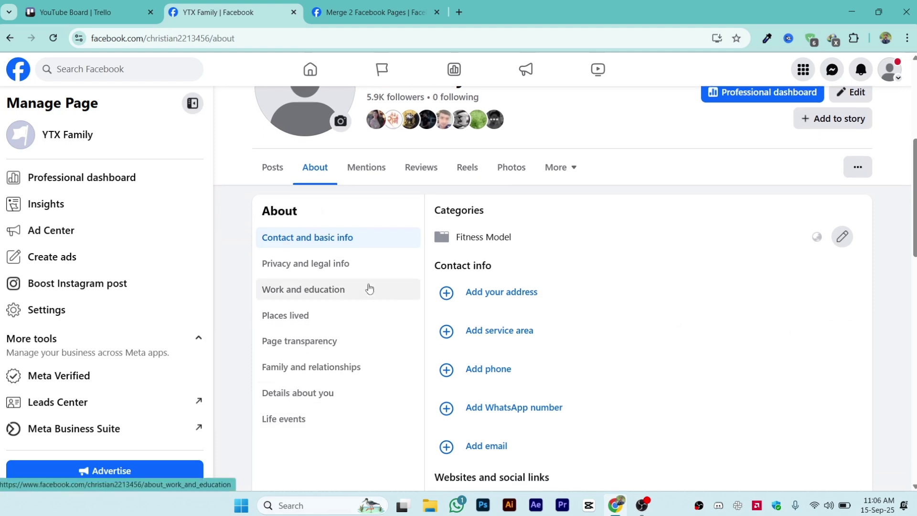
{"action": "scroll", "coordinate": [358, 301], "scroll_direction": "up", "scroll_amount": 2}
{"action": "scroll", "coordinate": [545, 261], "scroll_direction": "up", "scroll_amount": 1}
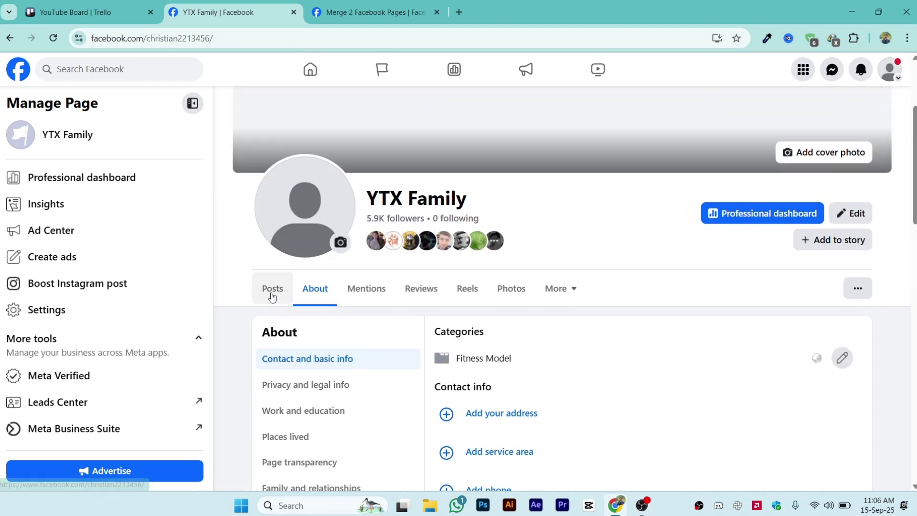
{"action": "left_click", "coordinate": [272, 288]}
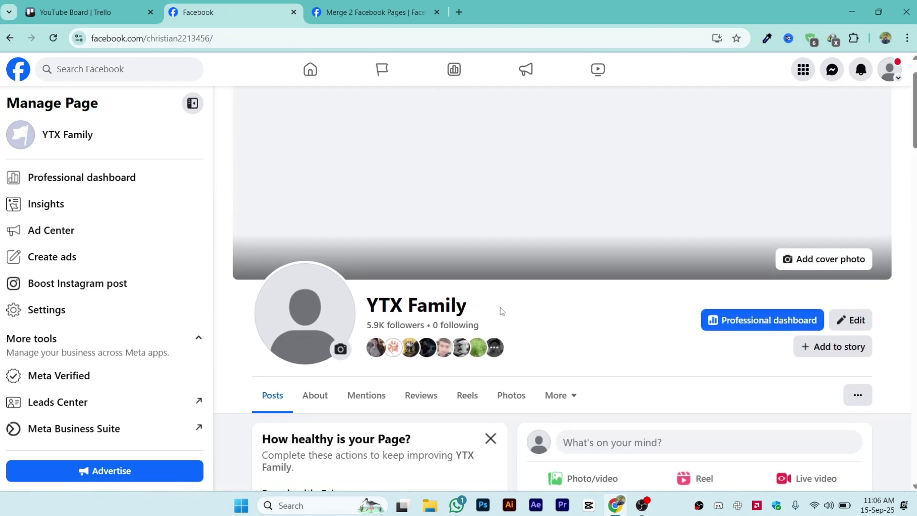